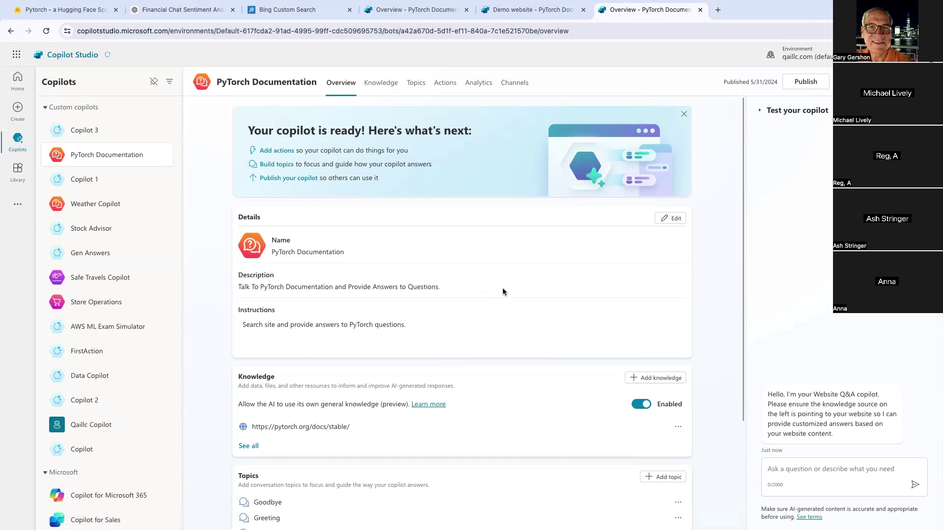
Start a new custom copilot and skip the conversational setup to reach its manual configuration form.
left_click(20, 109)
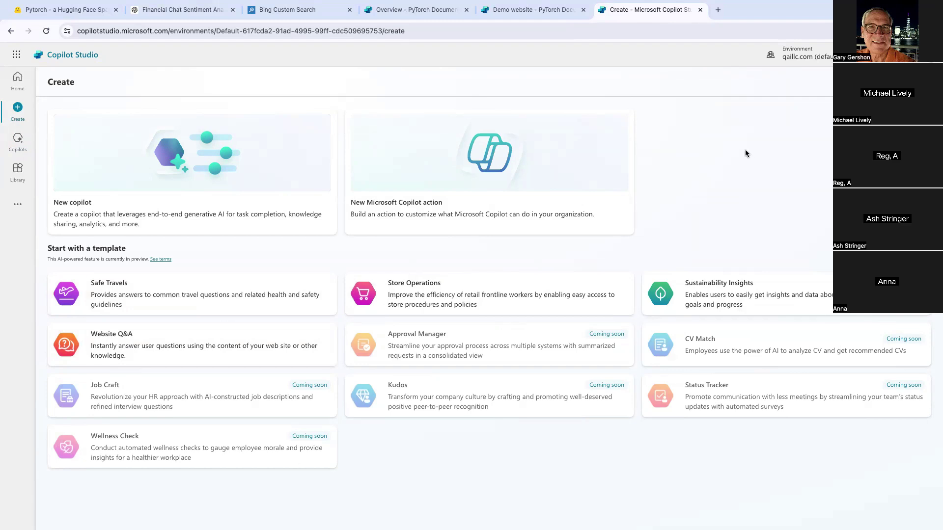
left_click(183, 162)
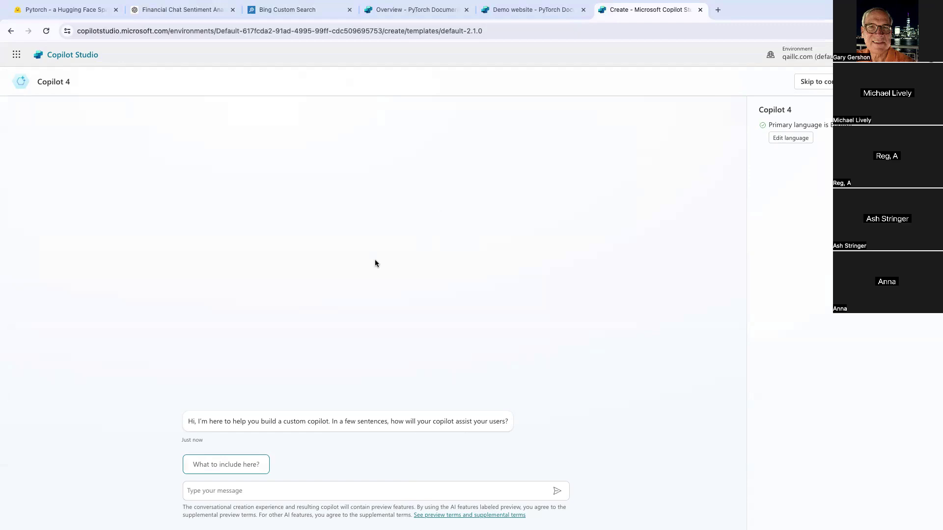
left_click(829, 87)
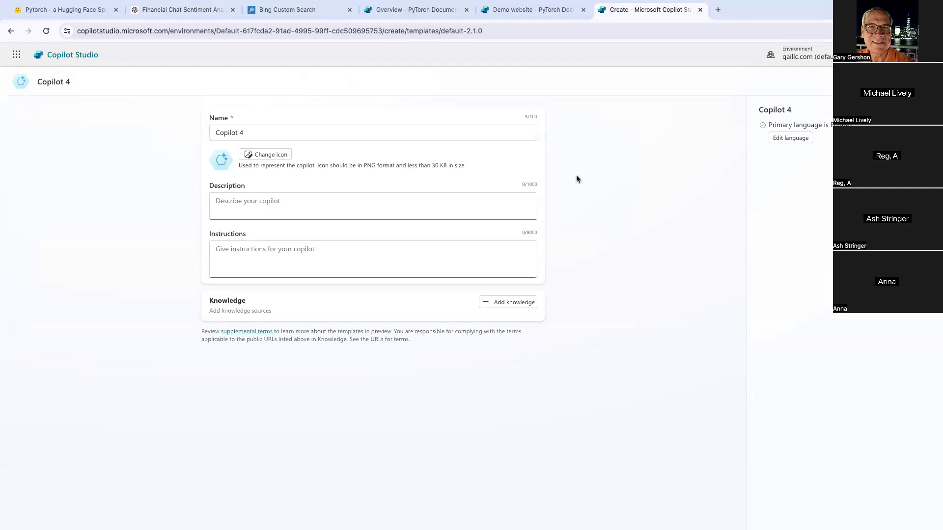
left_click(424, 209)
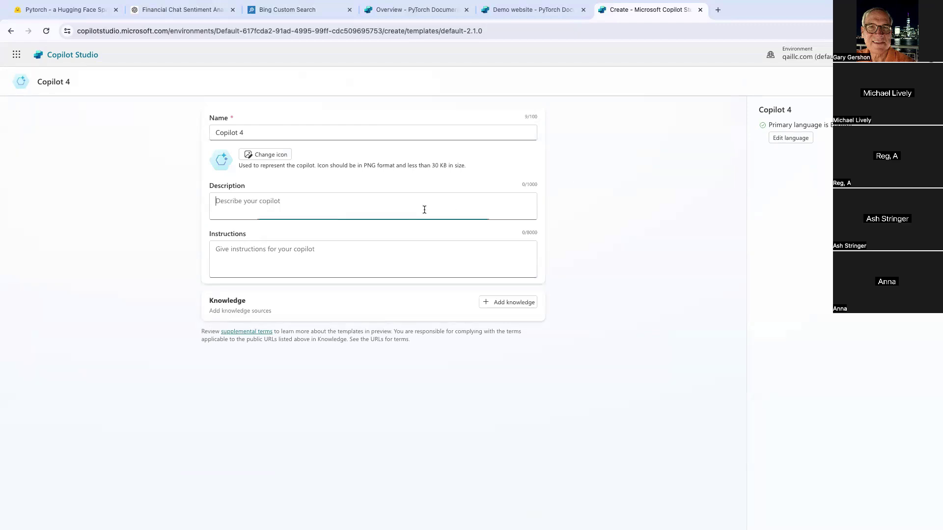
left_click(355, 250)
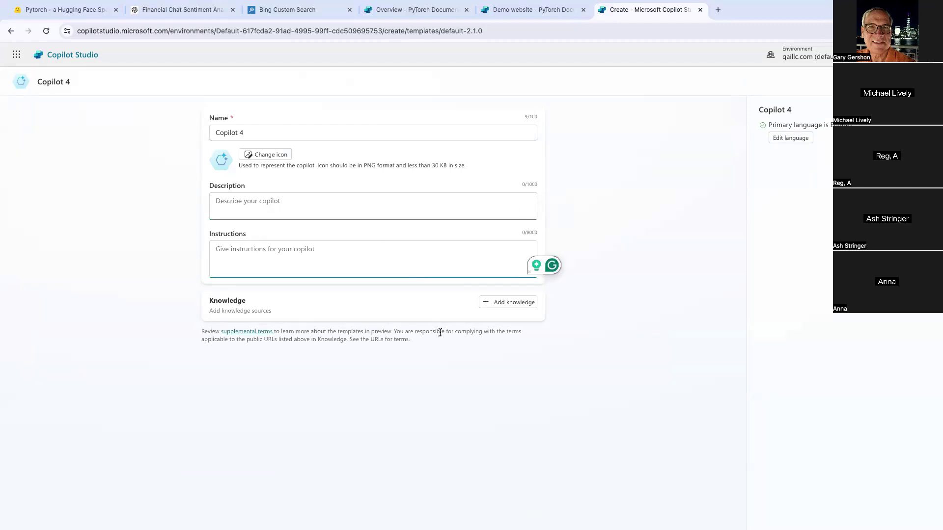
Examine the featured and enterprise knowledge sources that can be added to the new copilot, then dismiss the list.
left_click(485, 303)
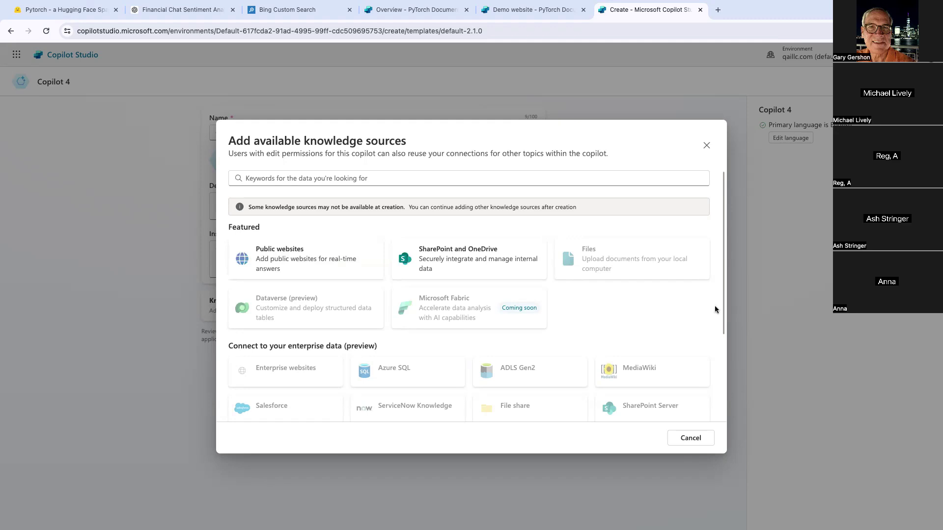
left_click_drag(721, 307, 729, 421)
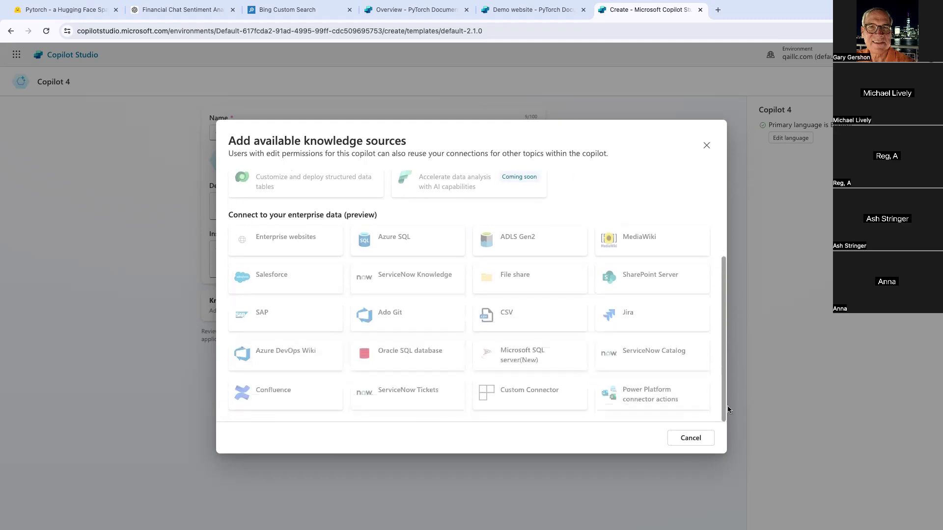
scroll(716, 250, "up", 5)
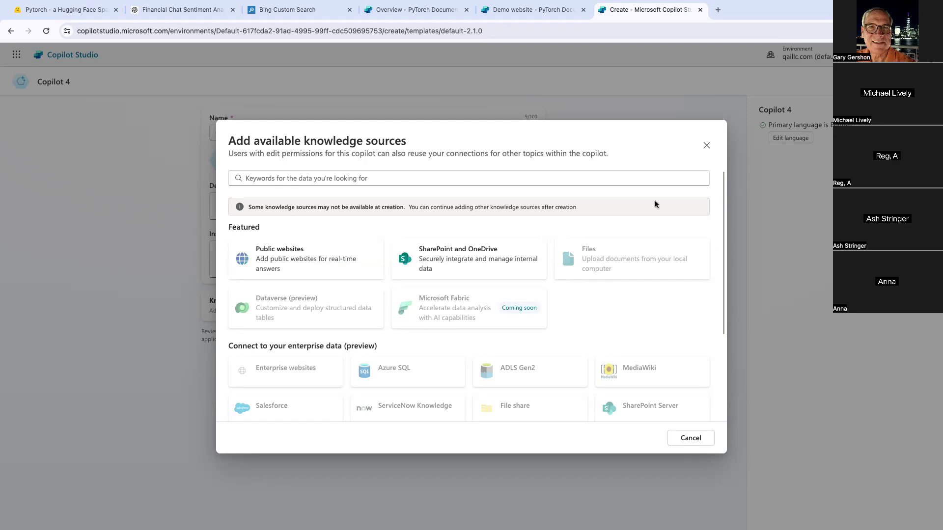
left_click(707, 146)
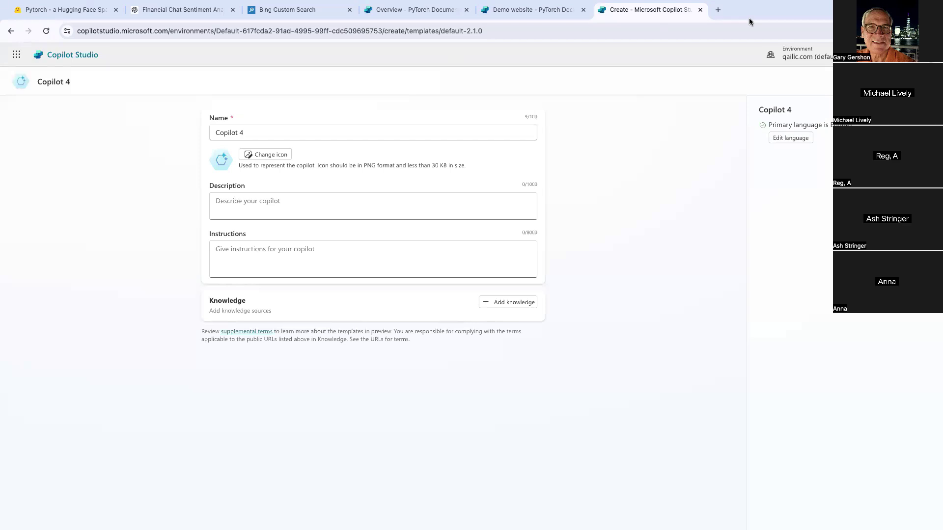
Switch to the CopilotStockAdvisor presentation in PowerPoint and show slide 14, Custom GPT vs Copilot (Create).
mouse_move(70, 9)
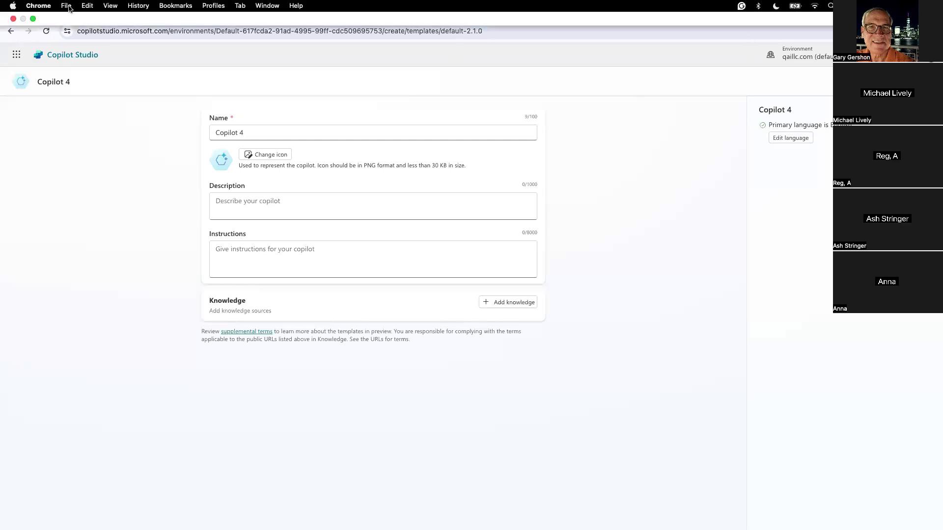
left_click(34, 21)
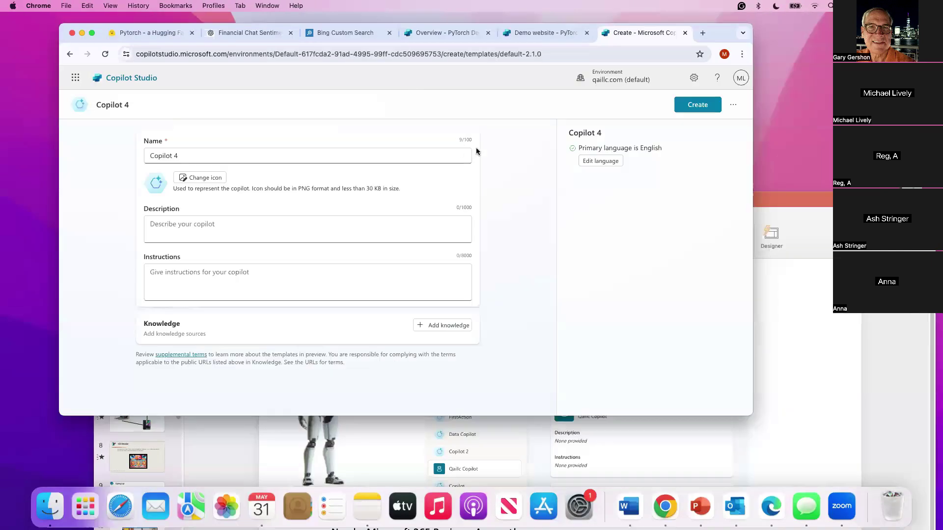
key("super+Tab")
scroll(130, 295, "down", 1)
left_click(104, 294)
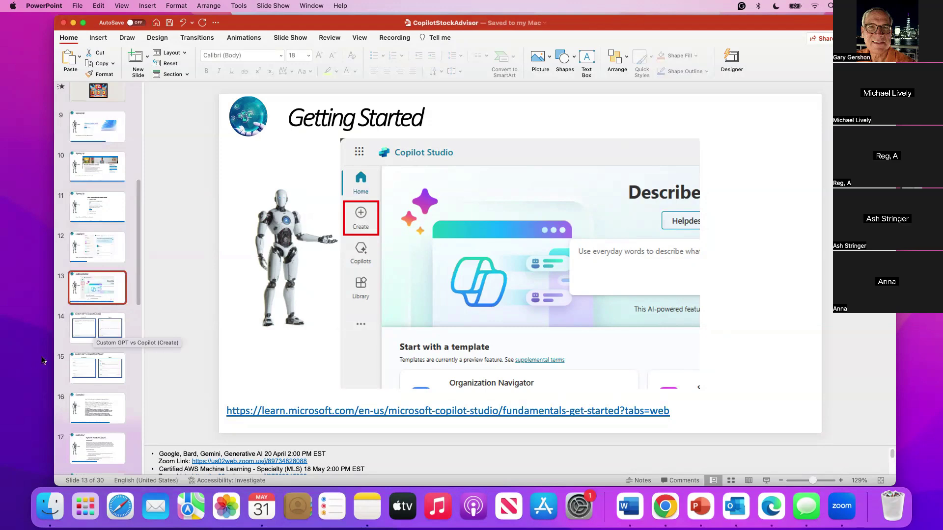
left_click(93, 331)
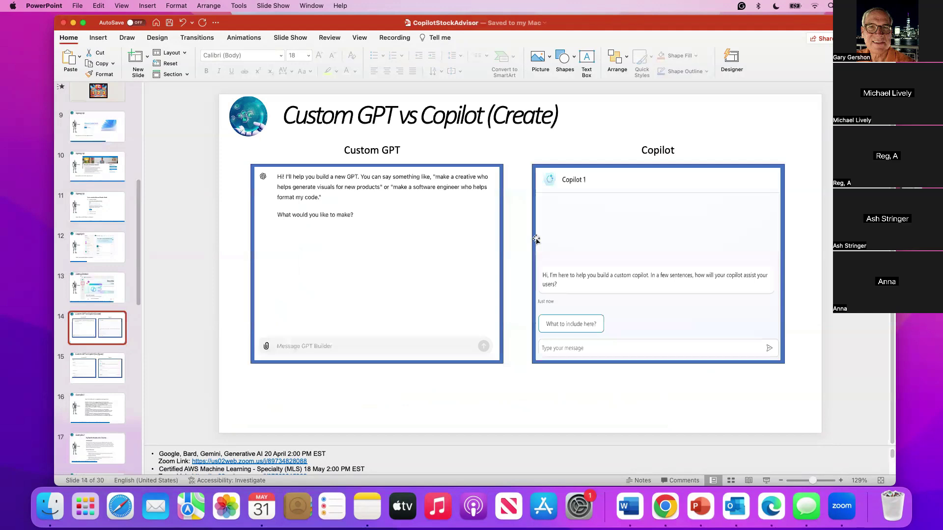
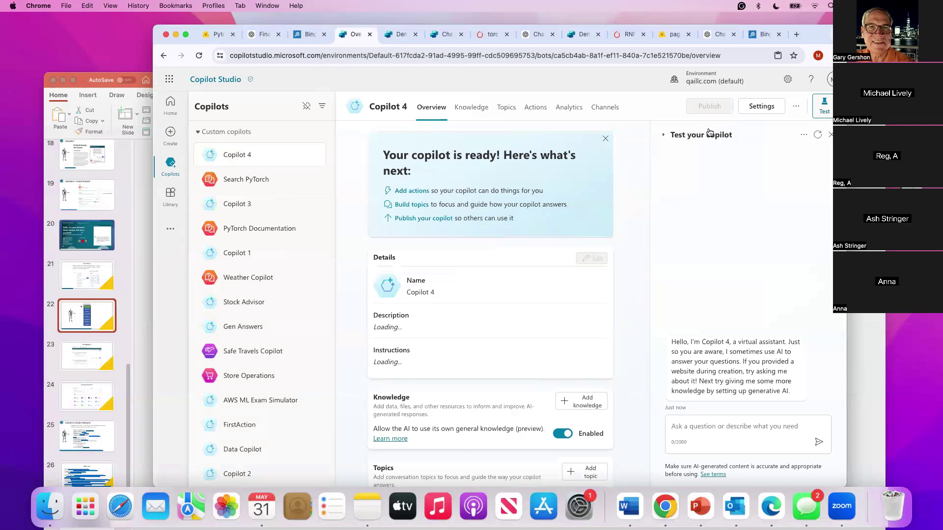
In Copilot 4's generative AI settings, set how the copilot decides to respond to Generative (preview).
left_click(755, 107)
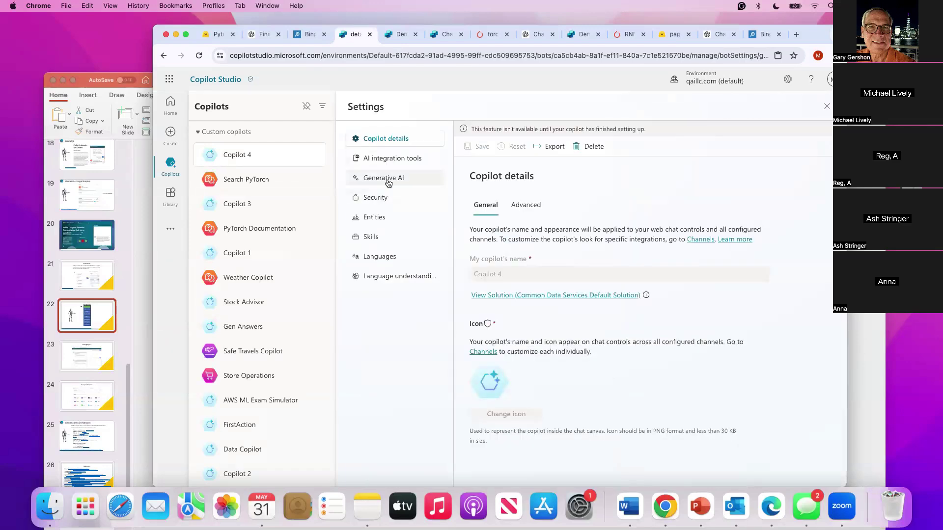
left_click(388, 182)
left_click(565, 335)
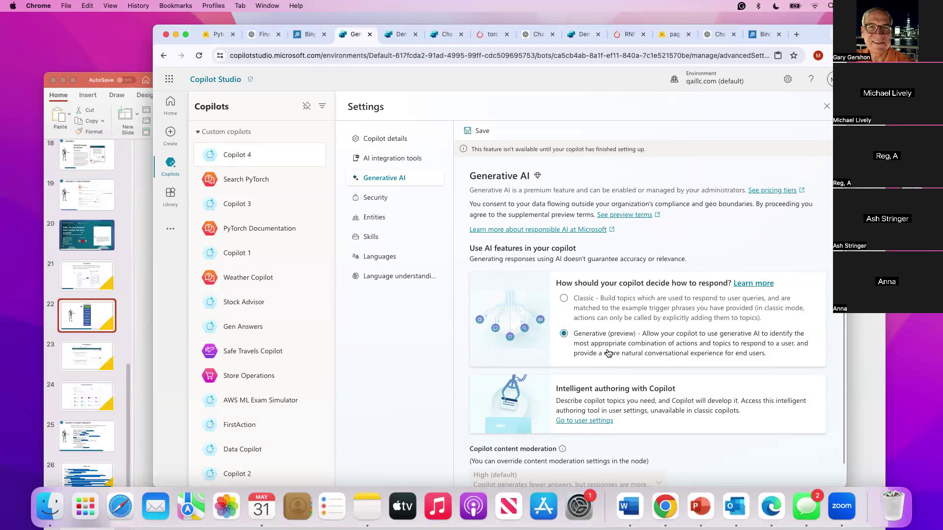
Choose High (default) for Copilot 4's content moderation after reviewing the levels, and save the generative AI settings.
scroll(823, 417, "down", 1)
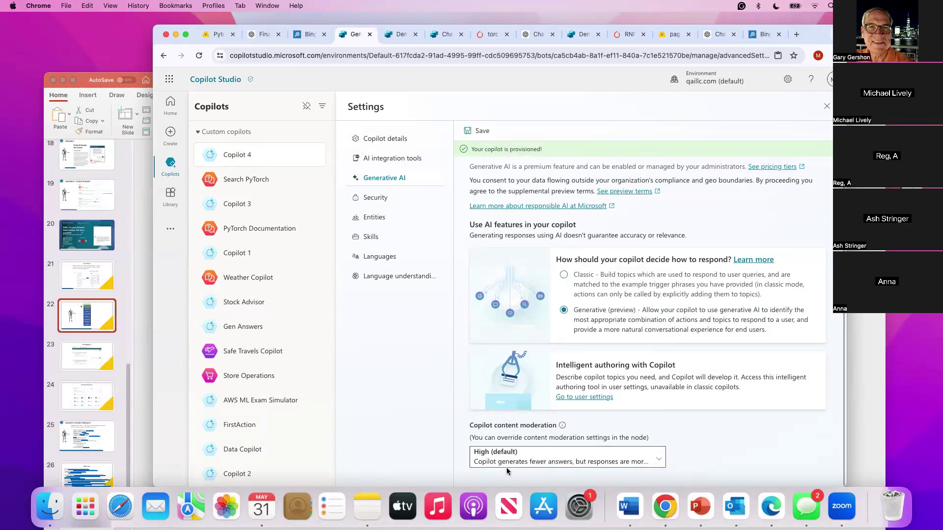
left_click(653, 458)
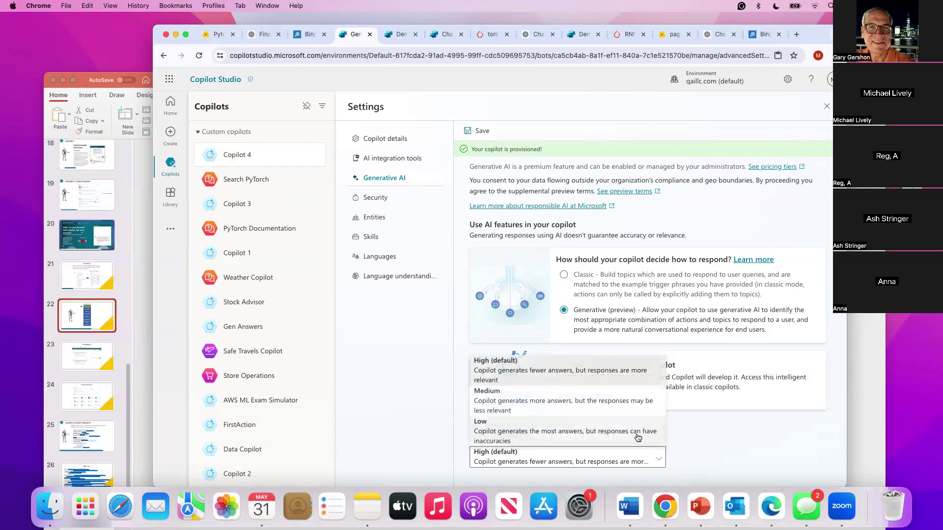
left_click(613, 374)
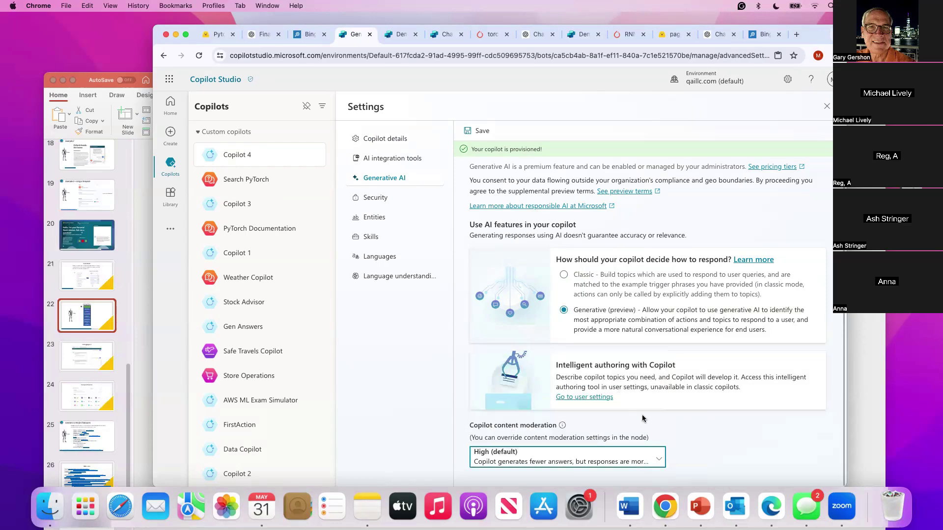
left_click(660, 463)
left_click(660, 463)
scroll(827, 280, "up", 1)
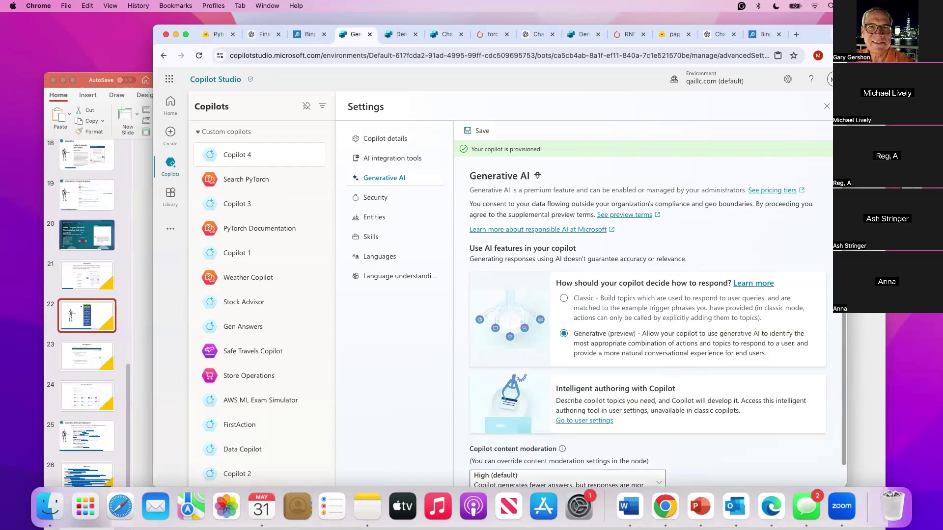
left_click_drag(810, 39, 736, 38)
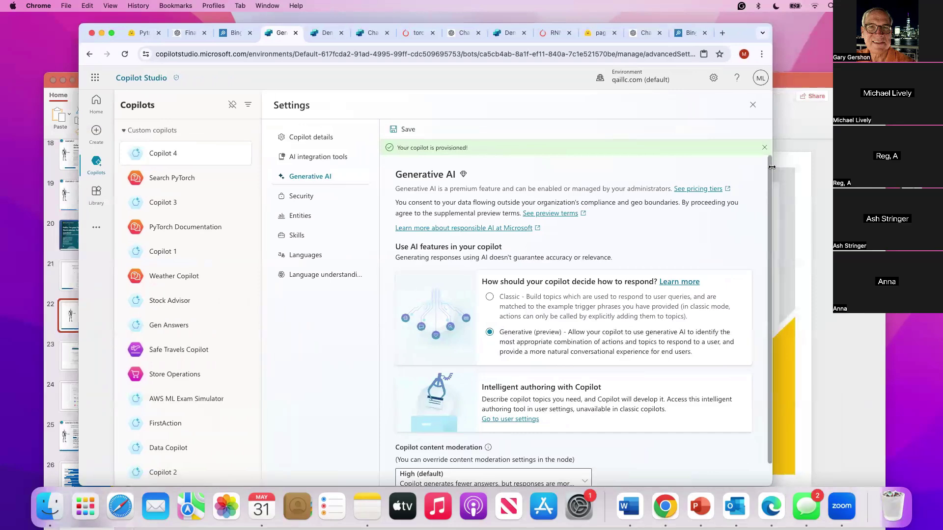
scroll(767, 190, "down", 1)
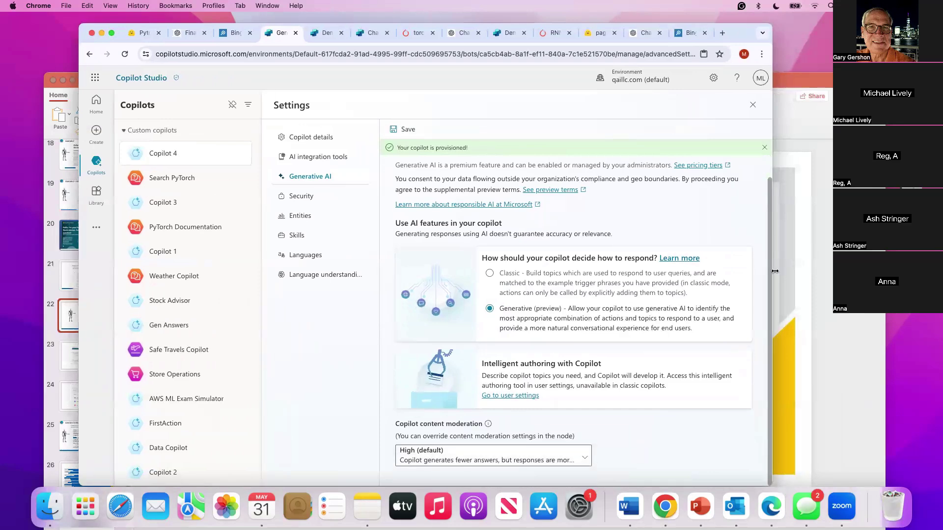
left_click(406, 129)
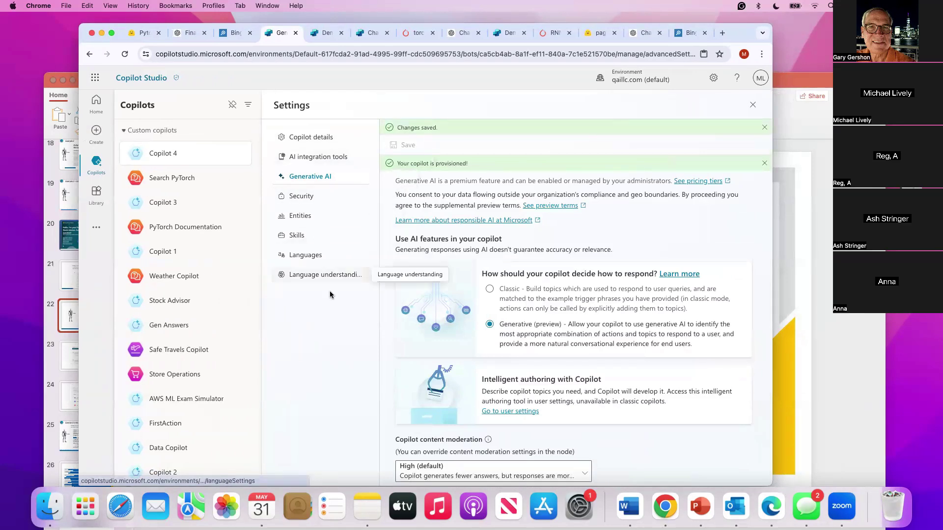
Set Copilot 4's security authentication to No authentication, save the configuration and recheck the saved option.
left_click(303, 196)
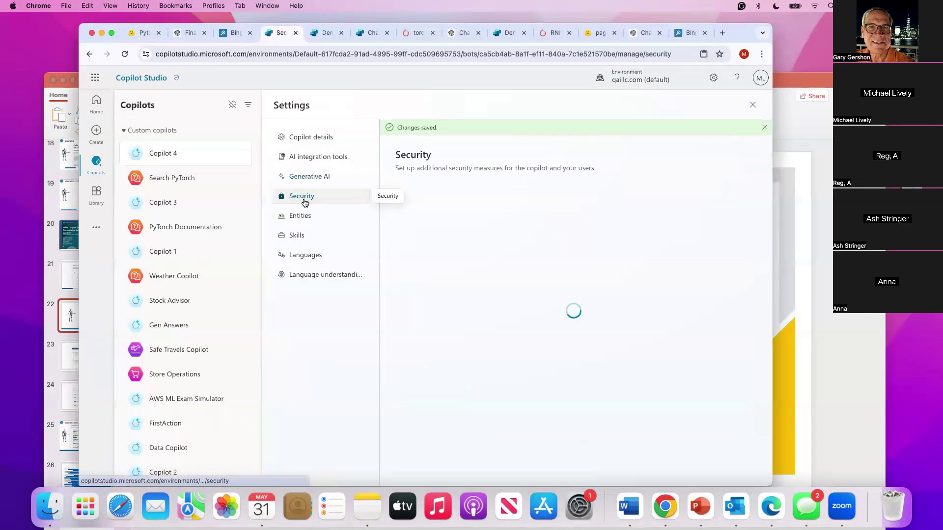
left_click(659, 226)
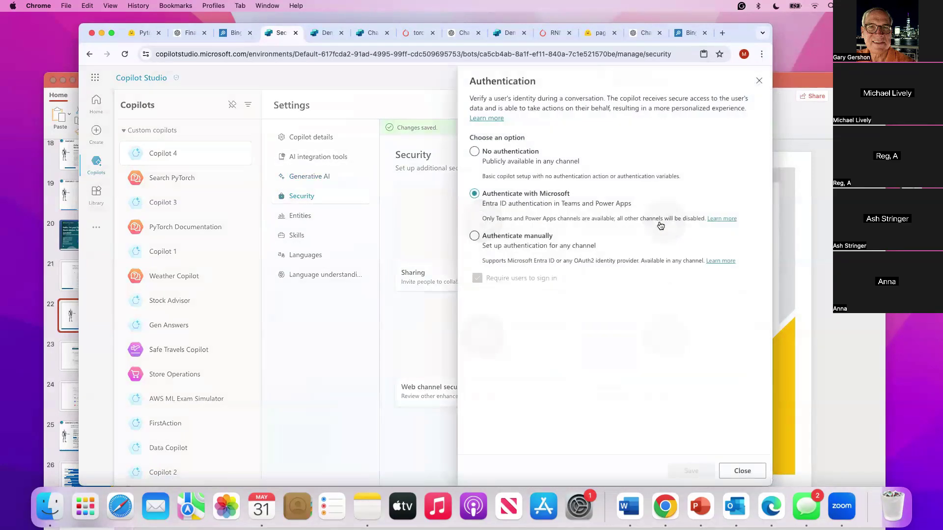
left_click(473, 152)
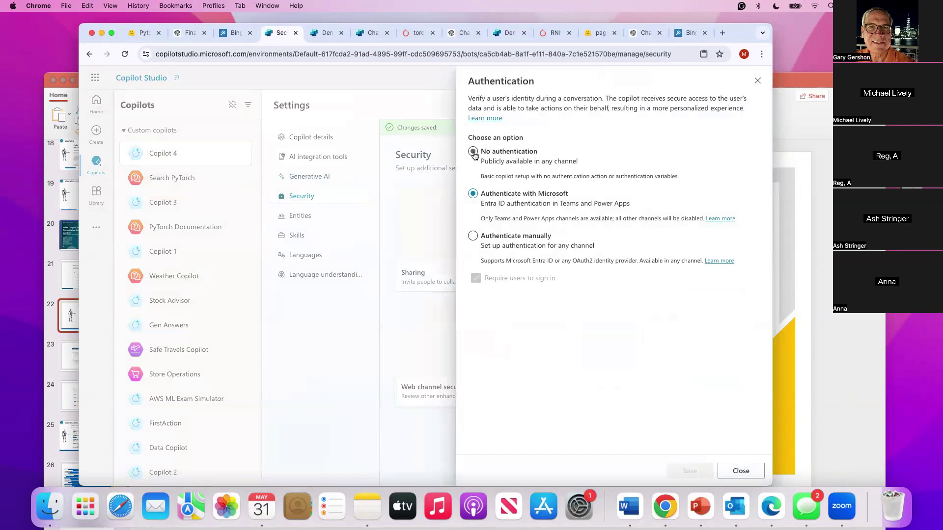
left_click(686, 474)
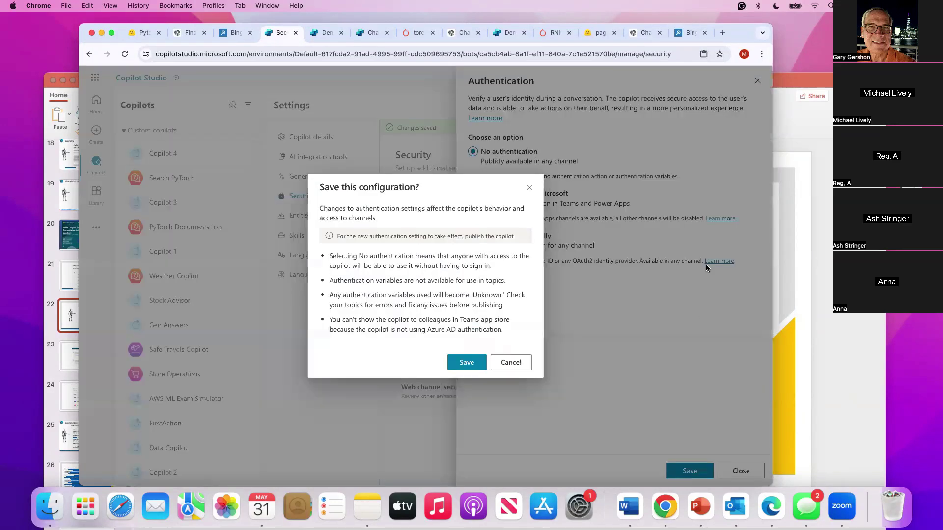
left_click(464, 362)
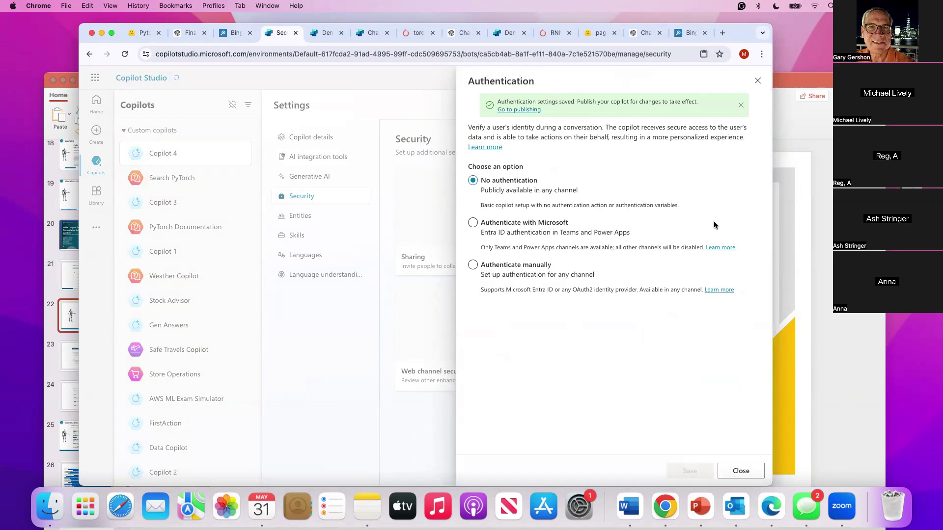
left_click_drag(645, 105, 714, 291)
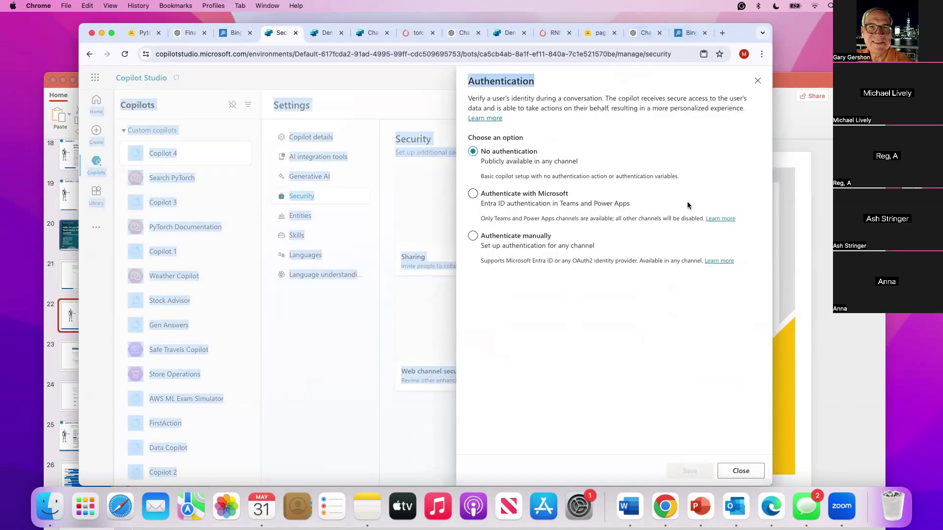
left_click(748, 474)
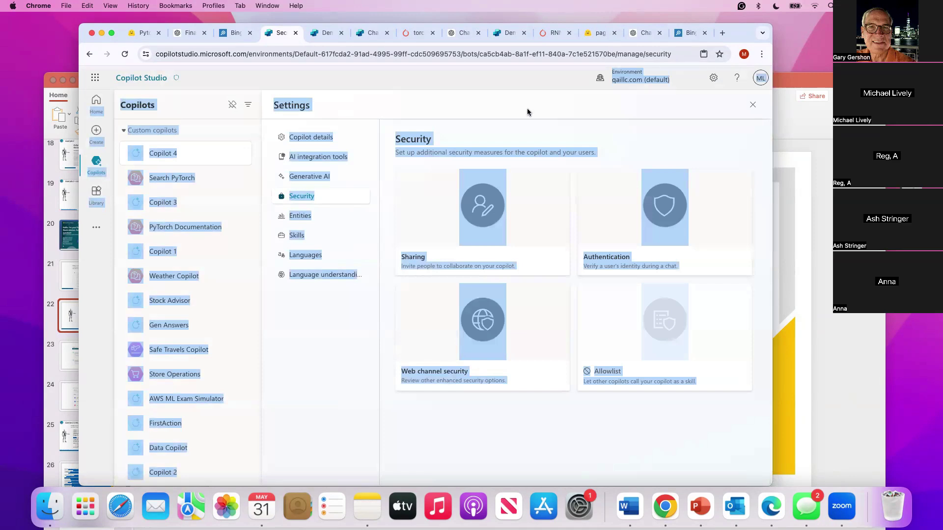
left_click(508, 108)
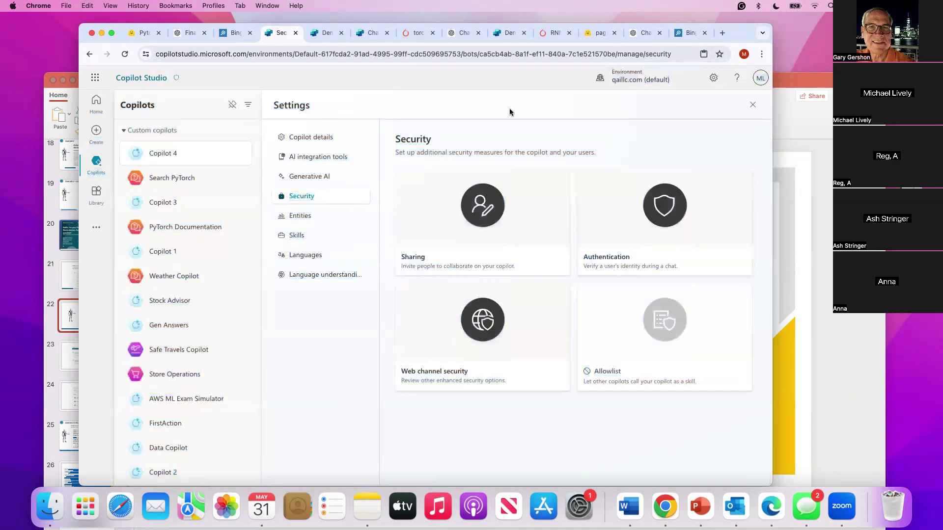
left_click(655, 203)
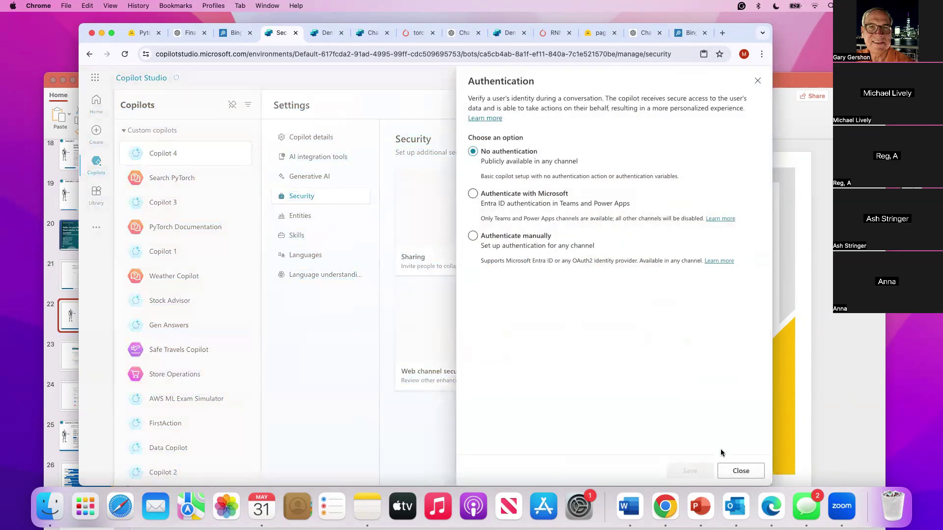
left_click(739, 470)
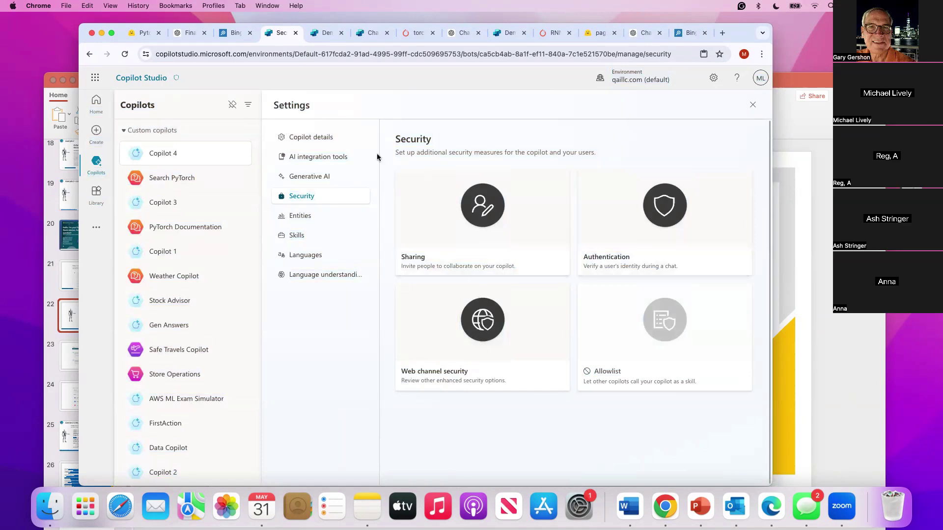
Leave the settings and open Copilot 4's list of topics.
left_click(150, 152)
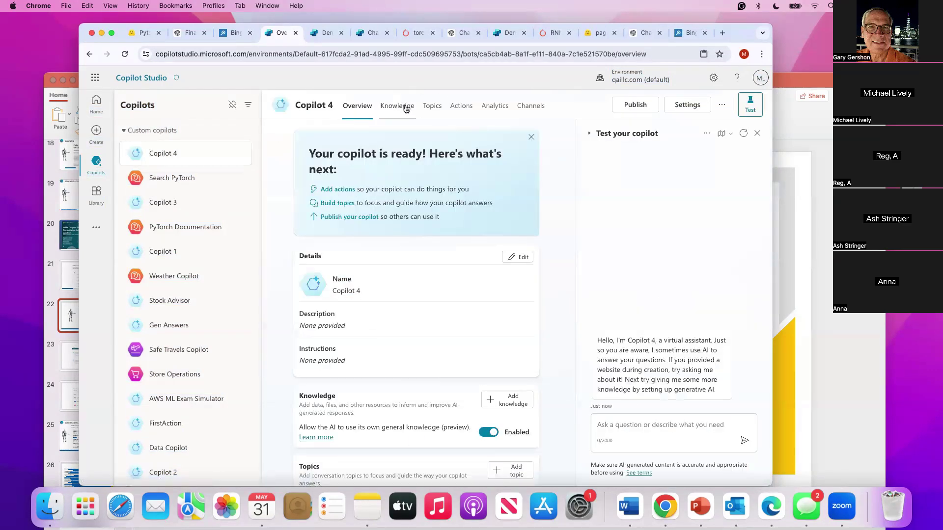
left_click(431, 108)
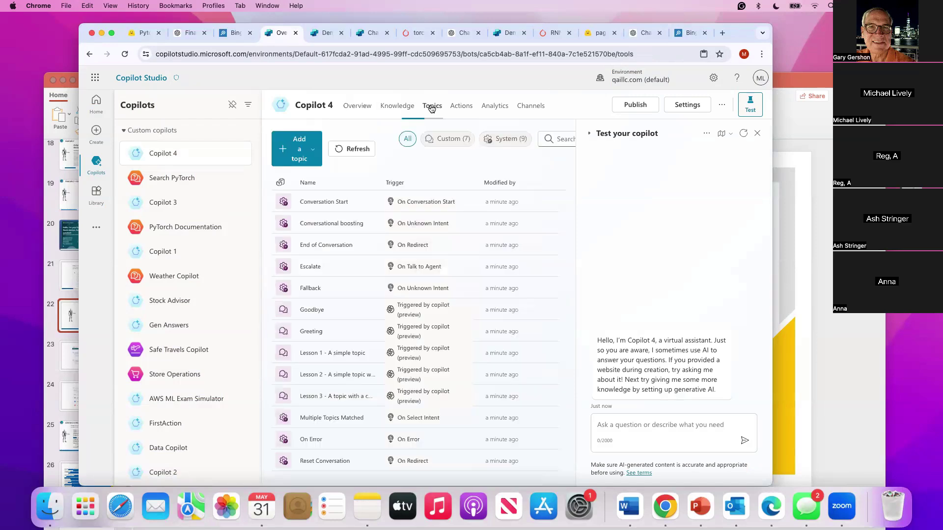
Open the data sources of the generative answers node in the Conversational boosting topic and expand its Classic data settings.
left_click(333, 224)
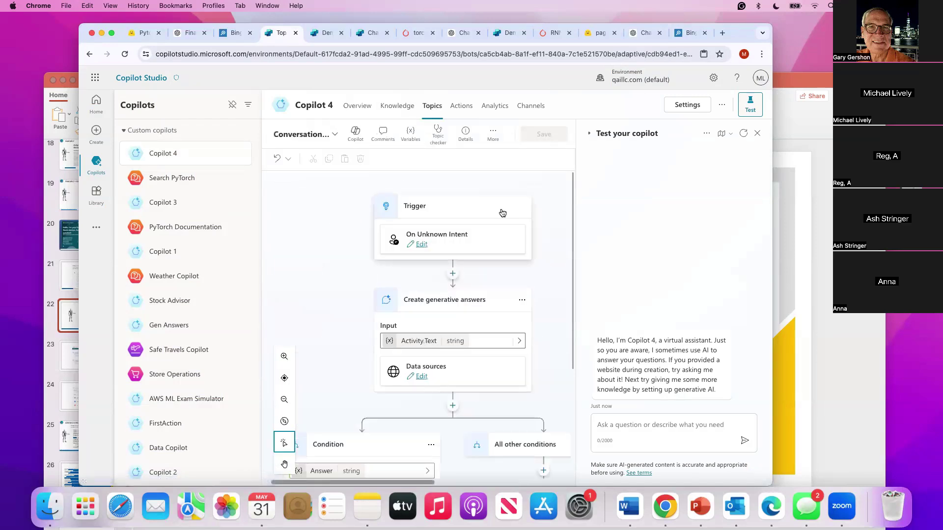
left_click_drag(571, 192, 575, 269)
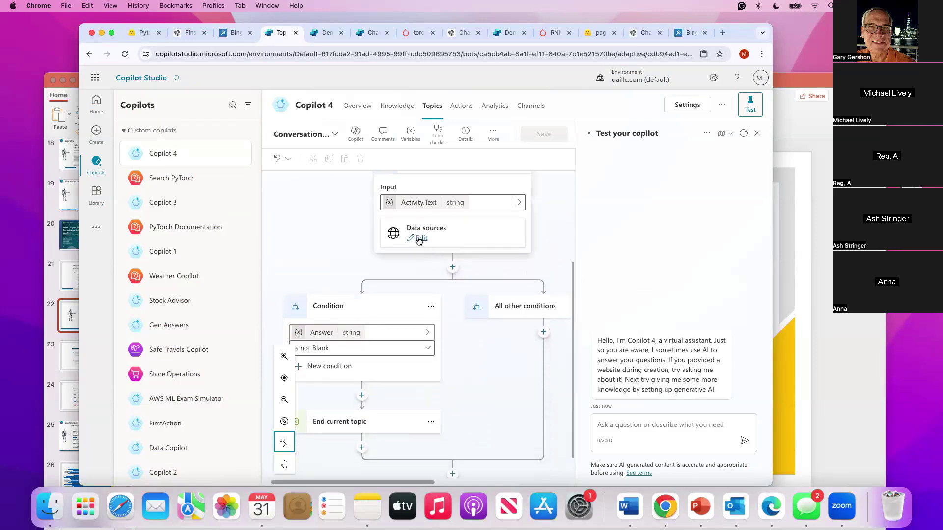
left_click(419, 238)
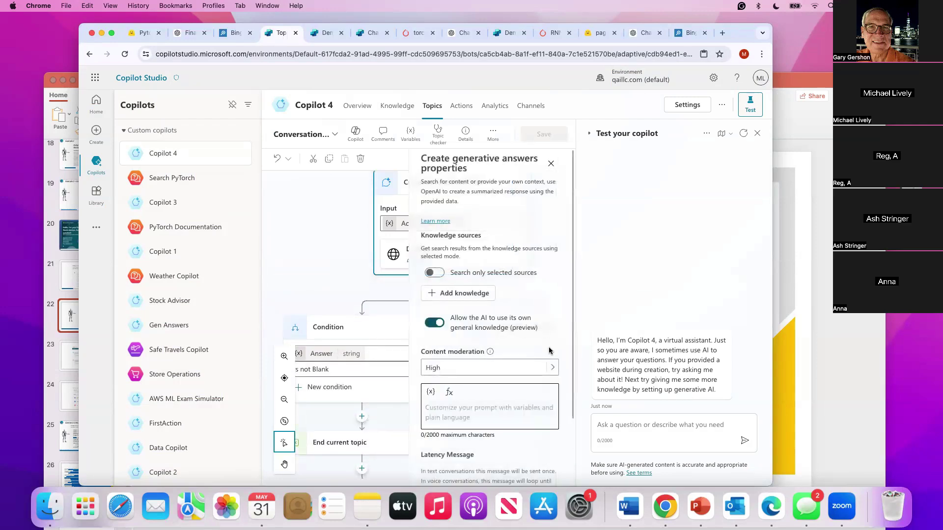
left_click_drag(572, 350, 577, 413)
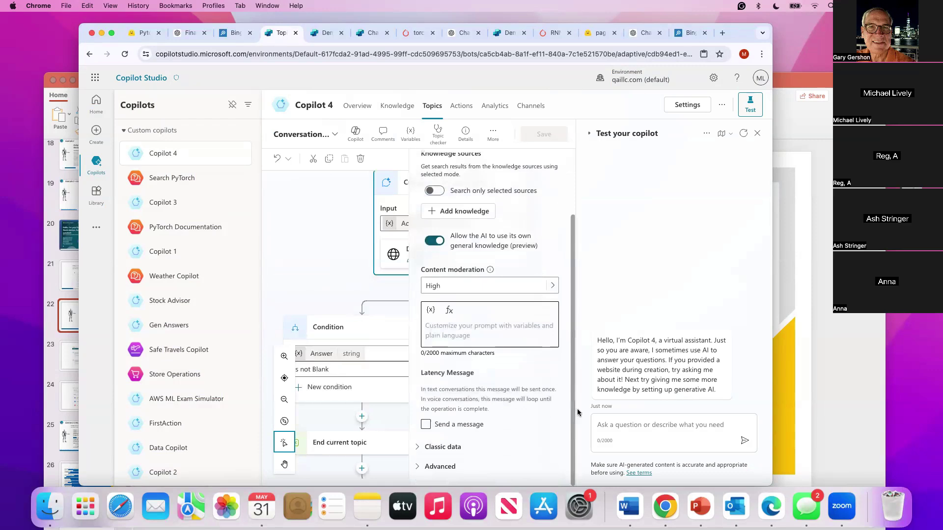
left_click(423, 447)
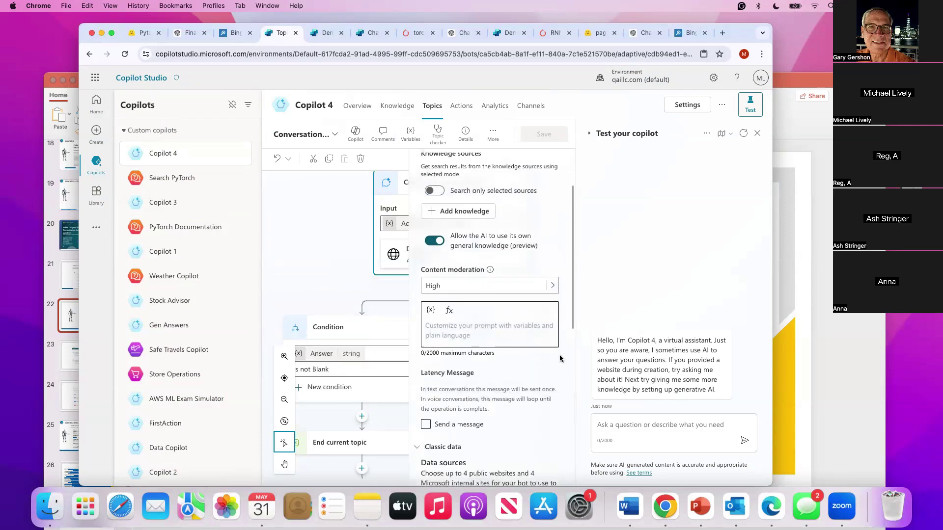
left_click_drag(570, 310, 578, 400)
Set the public data search to Search with Bing Custom Search, paste the custom configuration ID, and save the topic.
left_click(514, 342)
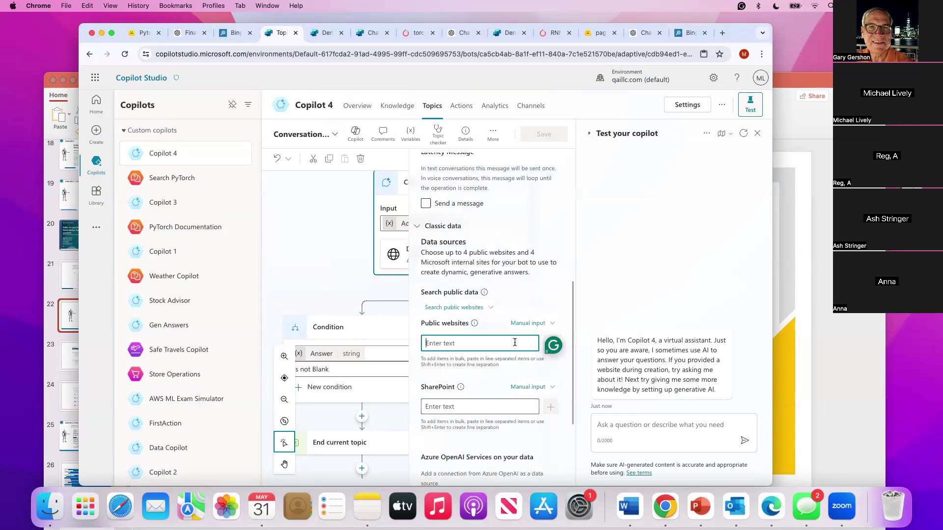
left_click(462, 308)
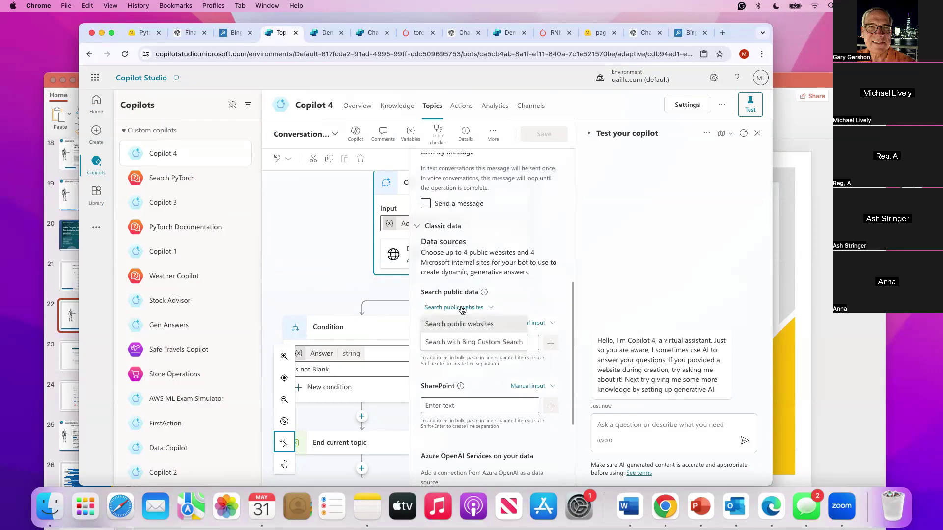
left_click(448, 342)
left_click(497, 362)
key("super+v")
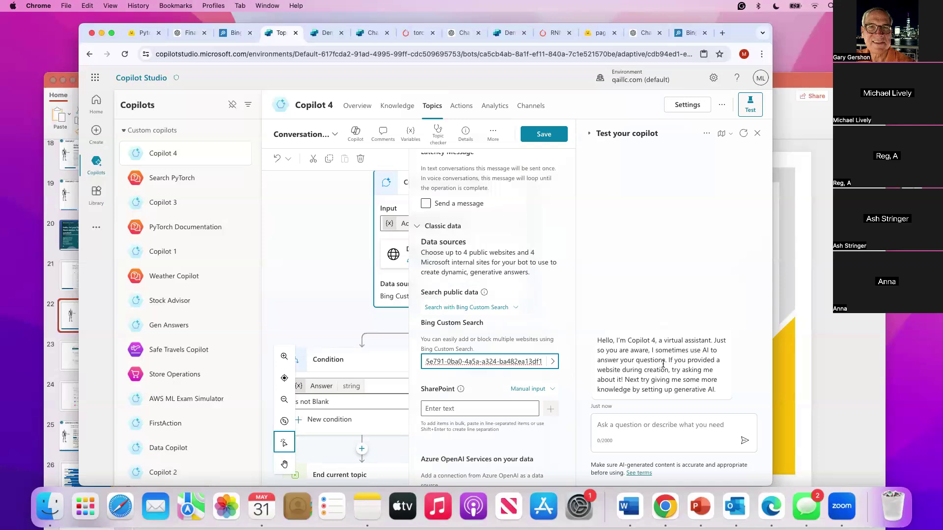
left_click(545, 135)
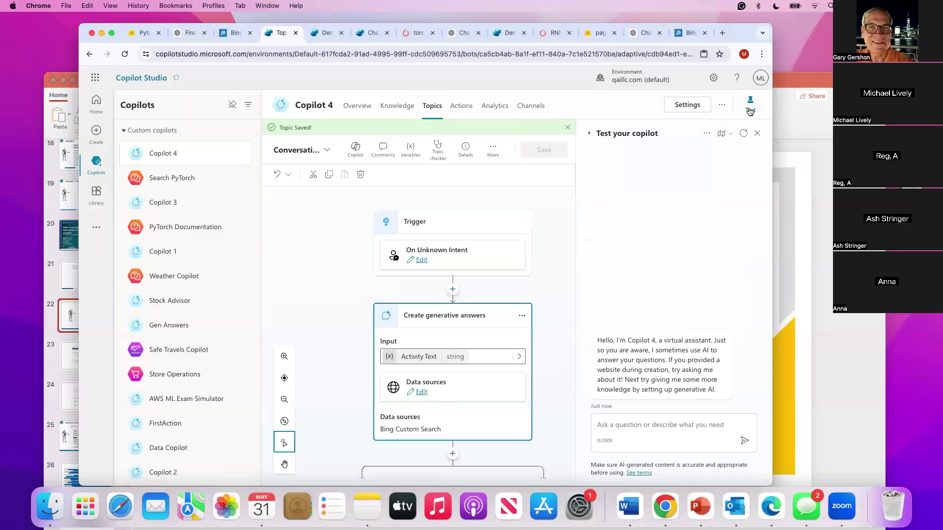
Ask Copilot 4 in the test chat "what is price of gold" and open the reference cited in its answer.
left_click(658, 435)
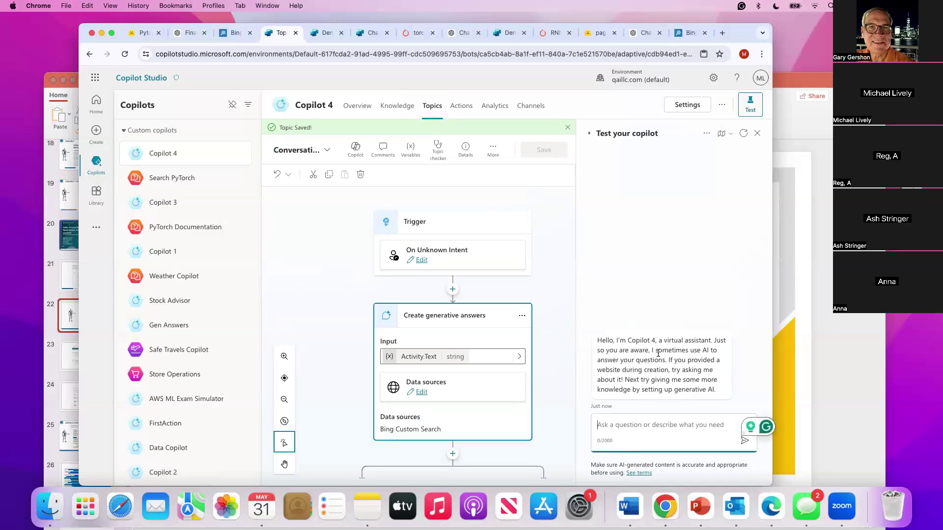
type("What is p")
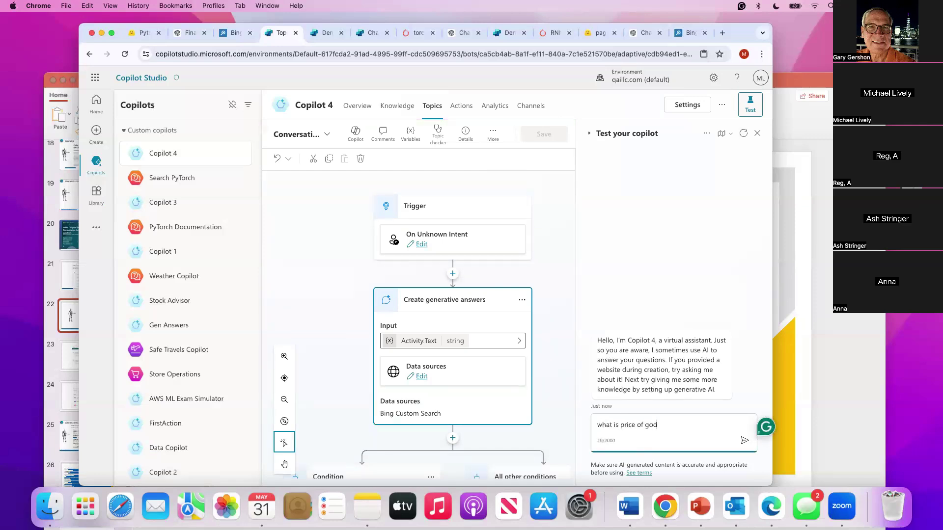
type("rice of gold")
key("Return")
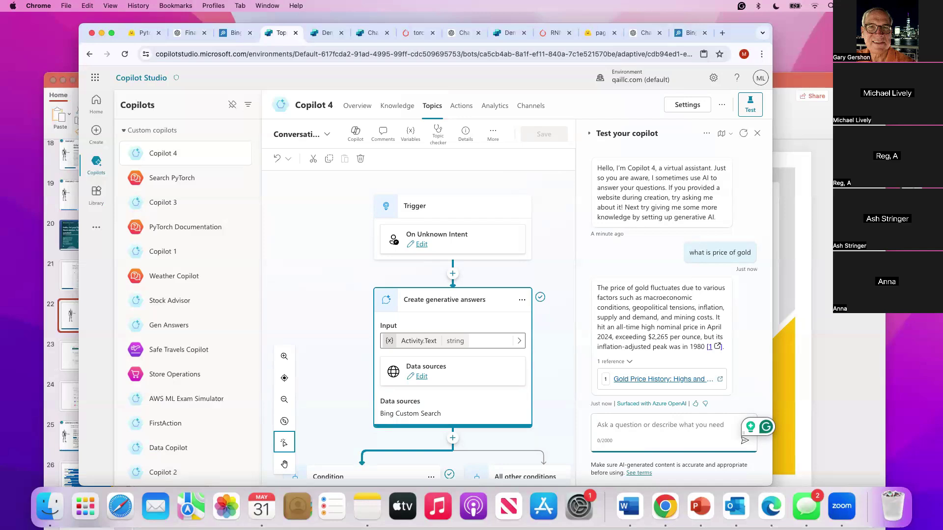
left_click(642, 379)
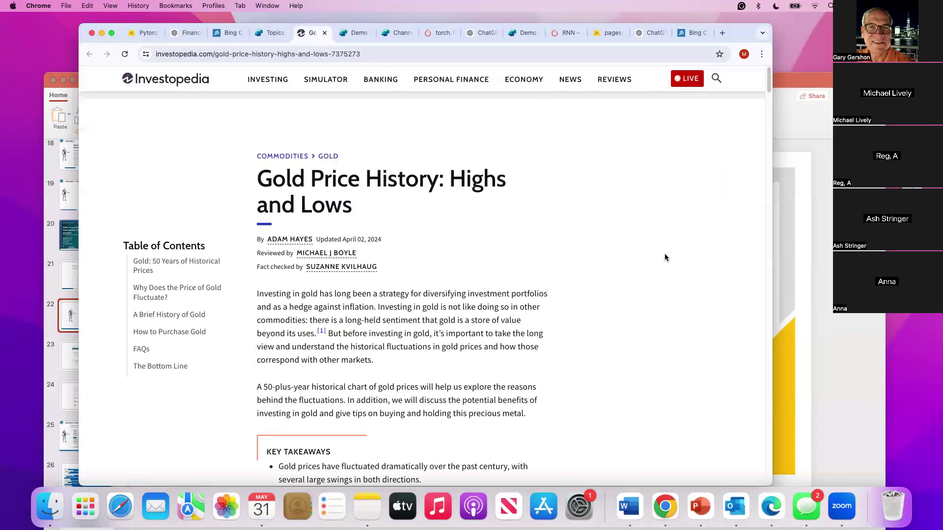
left_click(649, 34)
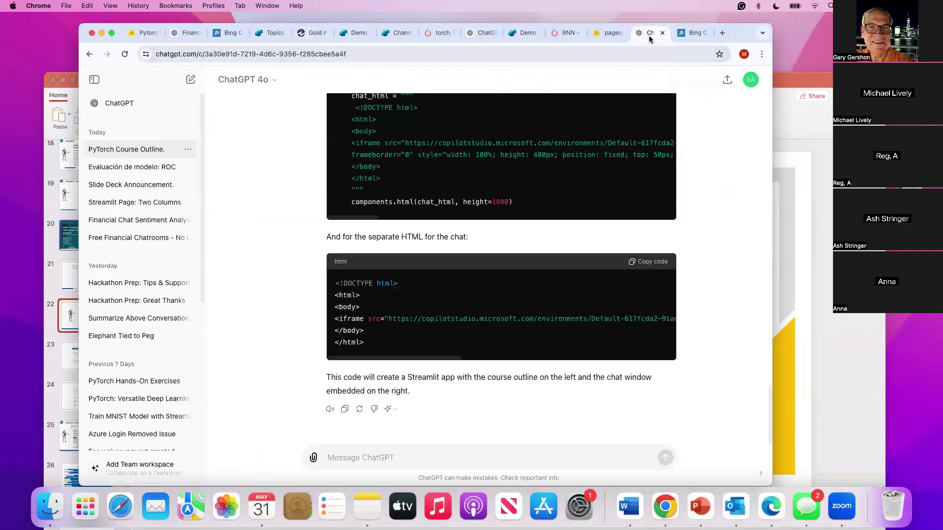
left_click(608, 34)
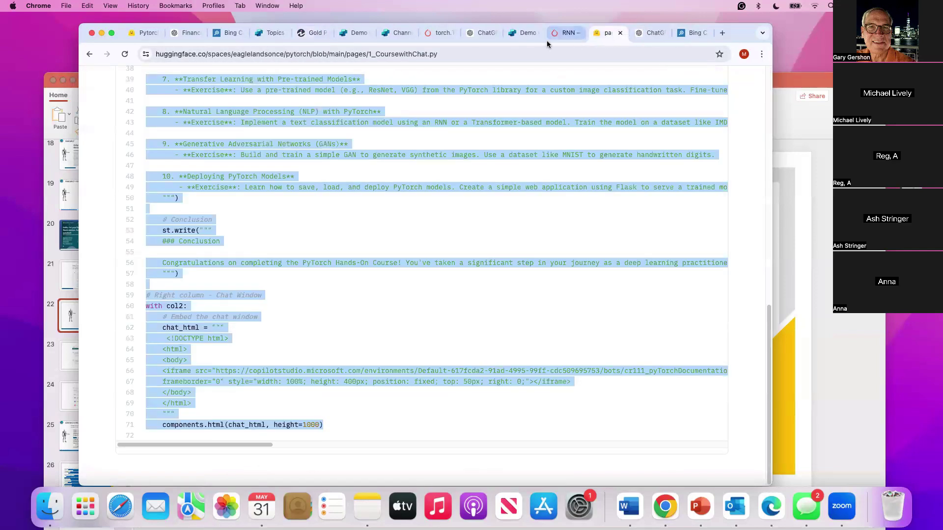
left_click(518, 35)
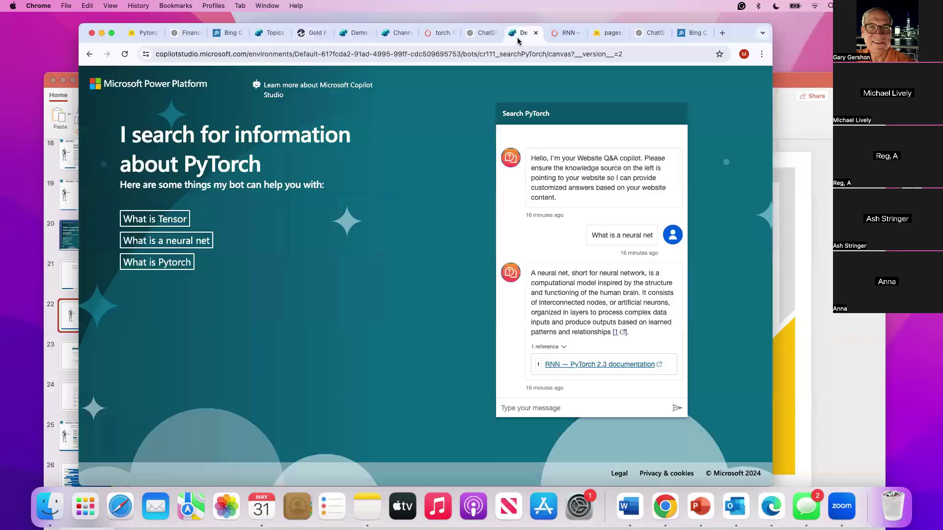
left_click(681, 34)
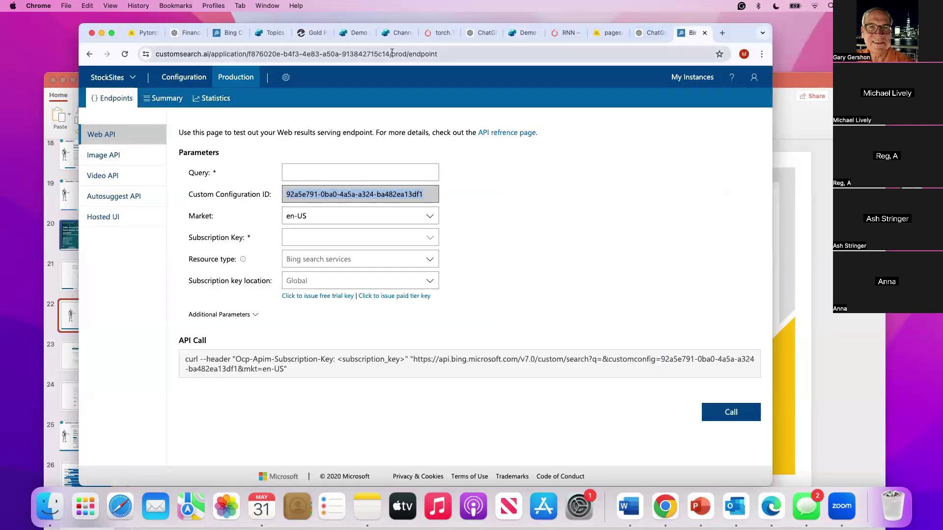
left_click(387, 35)
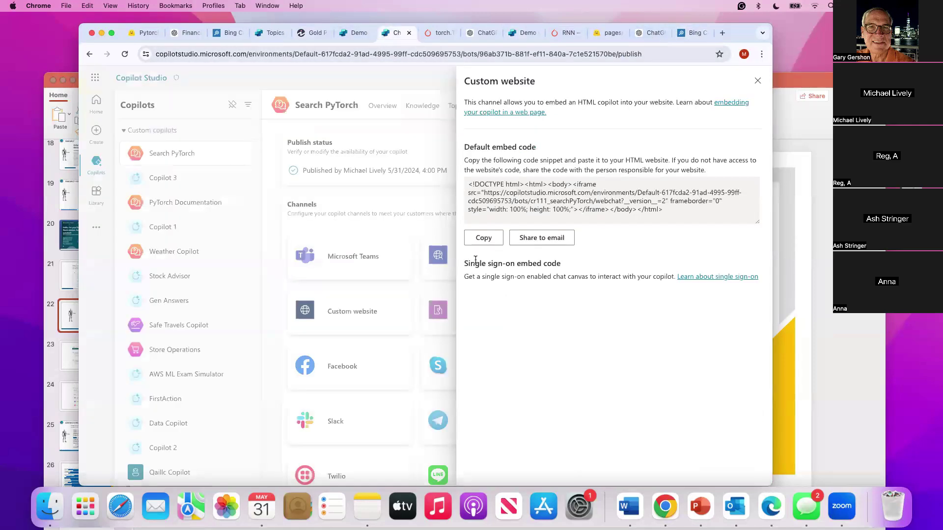
left_click(757, 81)
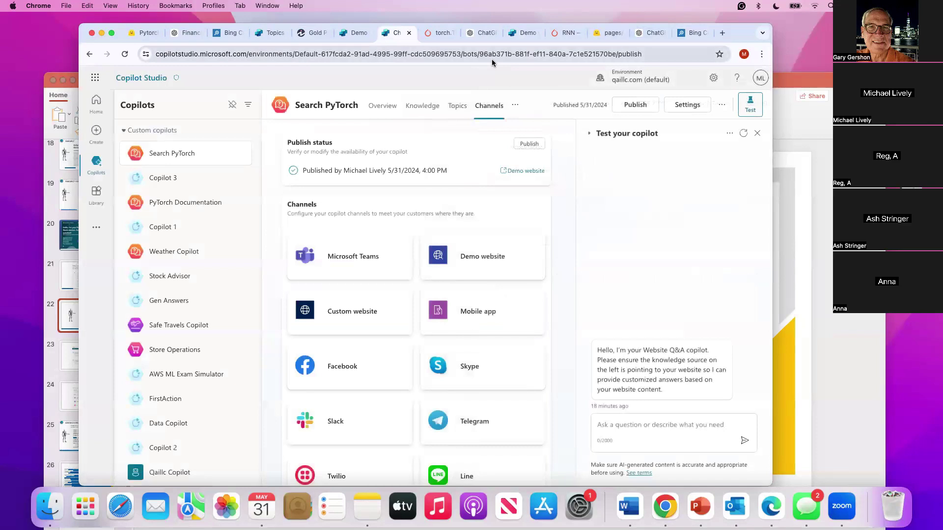
left_click(514, 35)
Return to Copilot 4's overview and publish the copilot, confirming the publication.
left_click(265, 34)
left_click(162, 154)
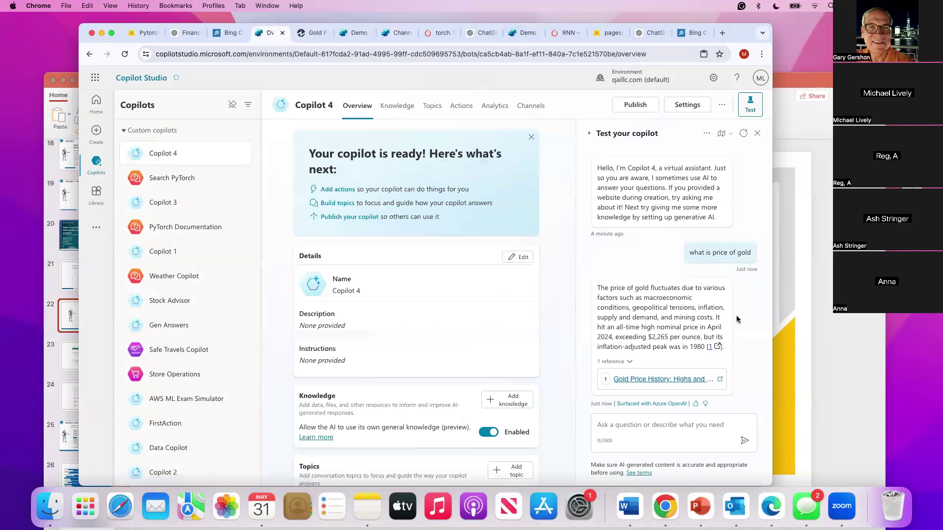
left_click(626, 107)
left_click(486, 292)
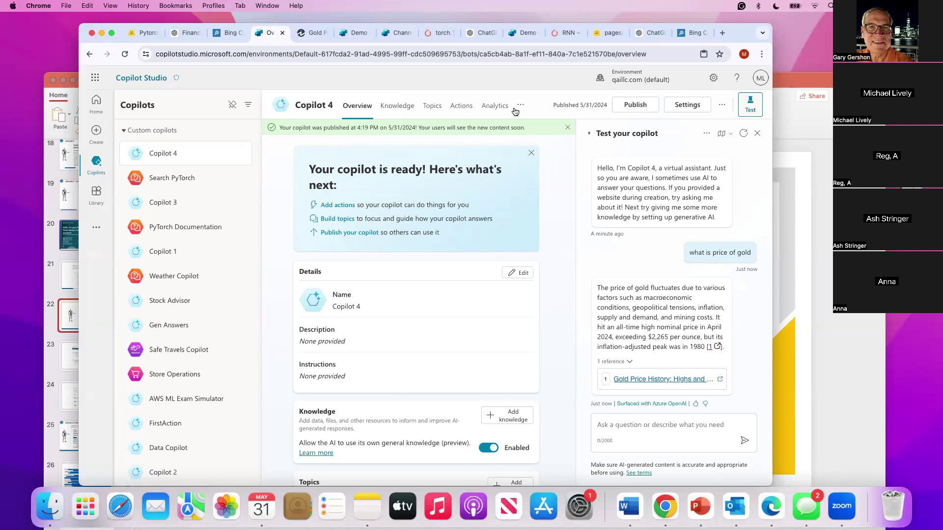
Open Copilot 4's Demo website channel and set its welcome message to "I am a stock advisor".
left_click(487, 108)
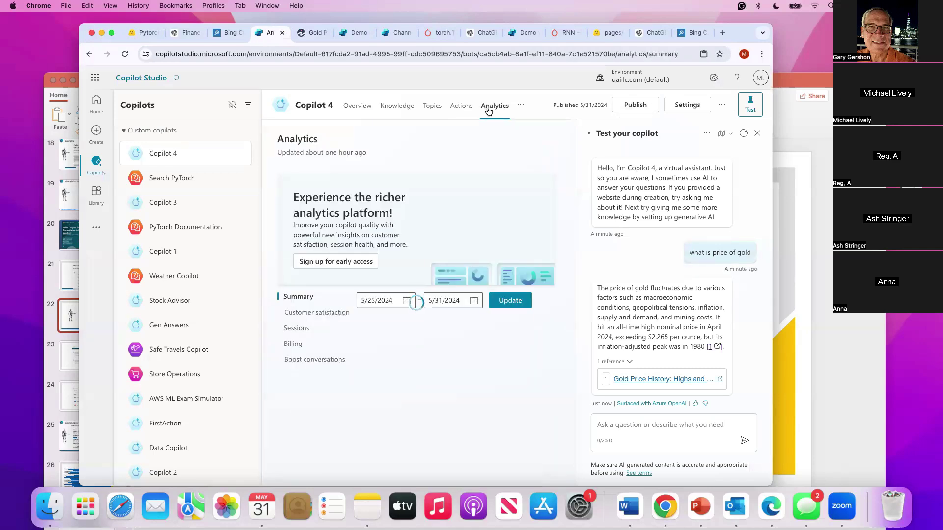
left_click(521, 108)
left_click(532, 123)
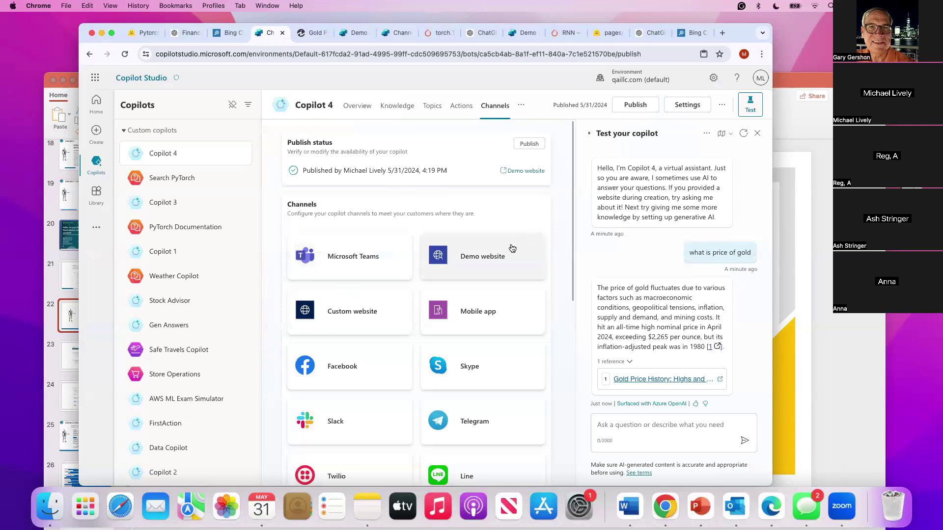
left_click(488, 260)
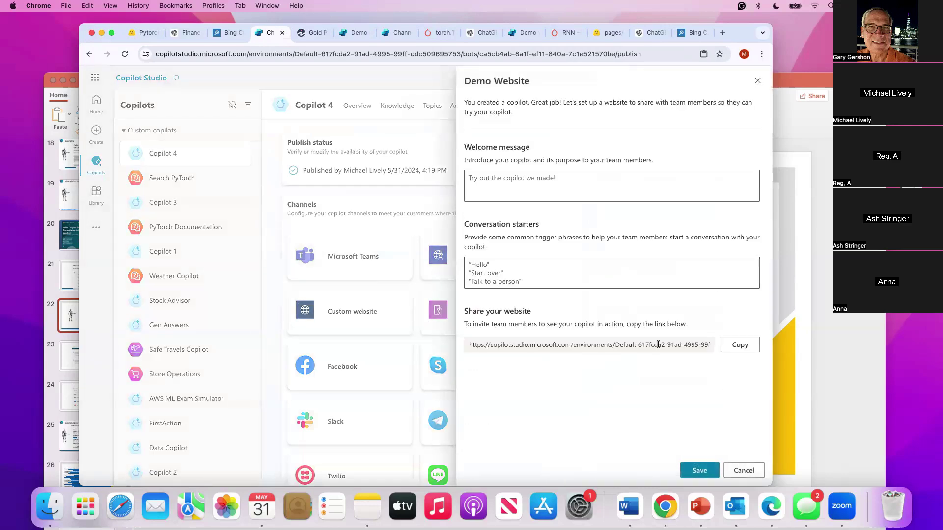
left_click(589, 190)
type("I am a")
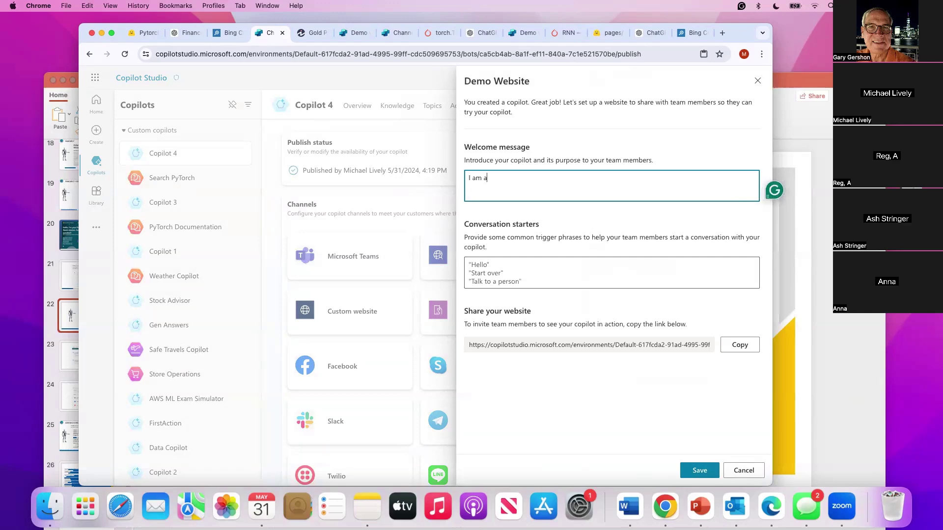
type(" stock advisor")
Enter "Price Gold" and "Apple Stock Price" as the demo website's conversation starters on separate lines, and save the channel.
left_click(584, 259)
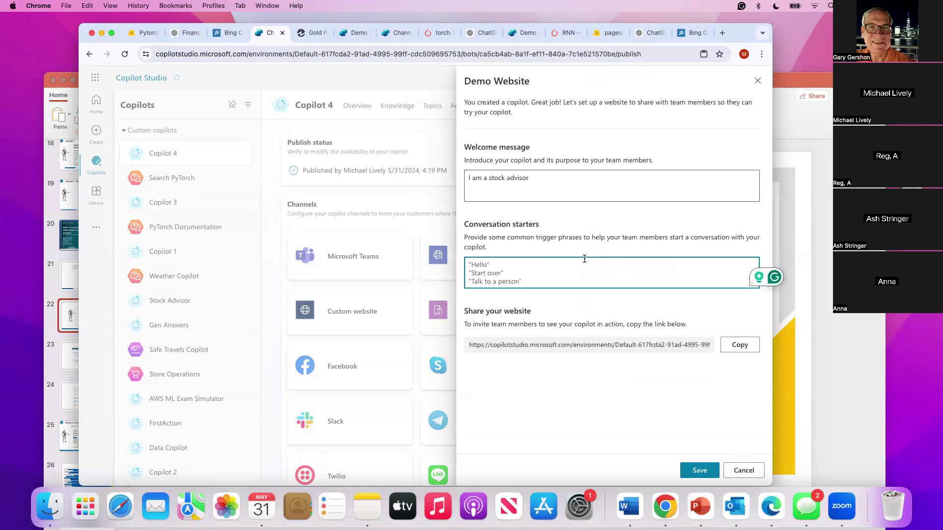
type("Price")
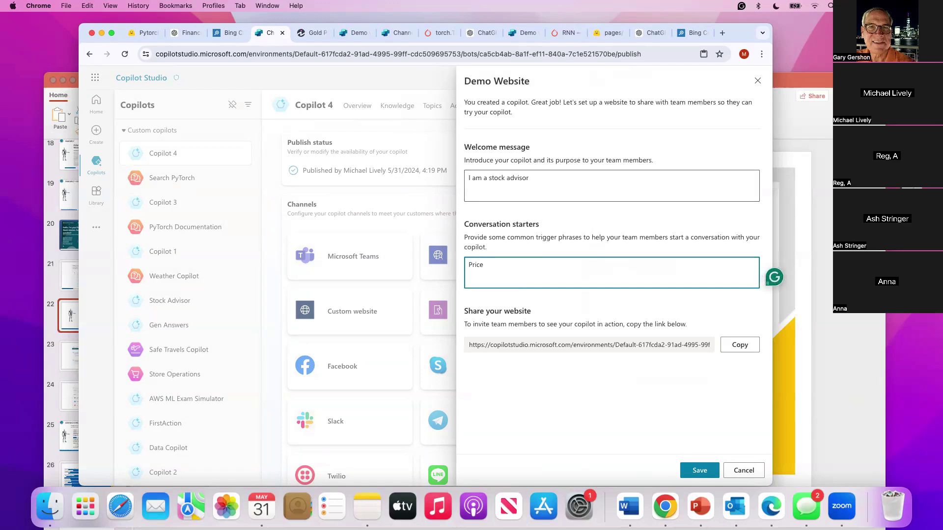
type(" God")
type("ld")
type("Apple")
type(" Stock")
type(" Price")
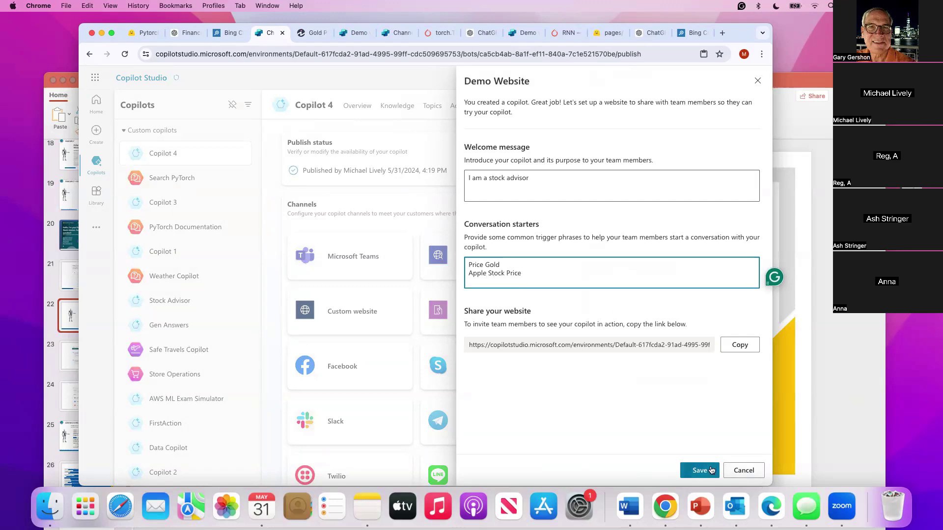
left_click(700, 466)
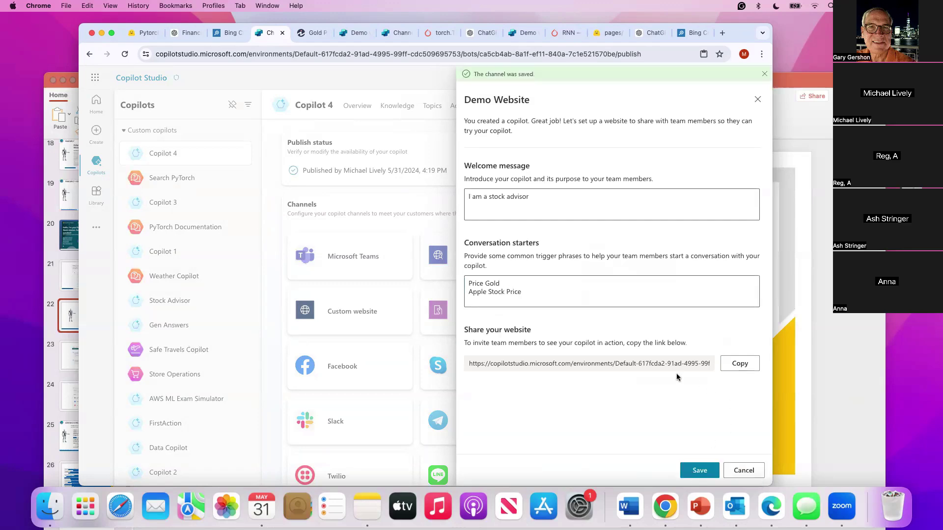